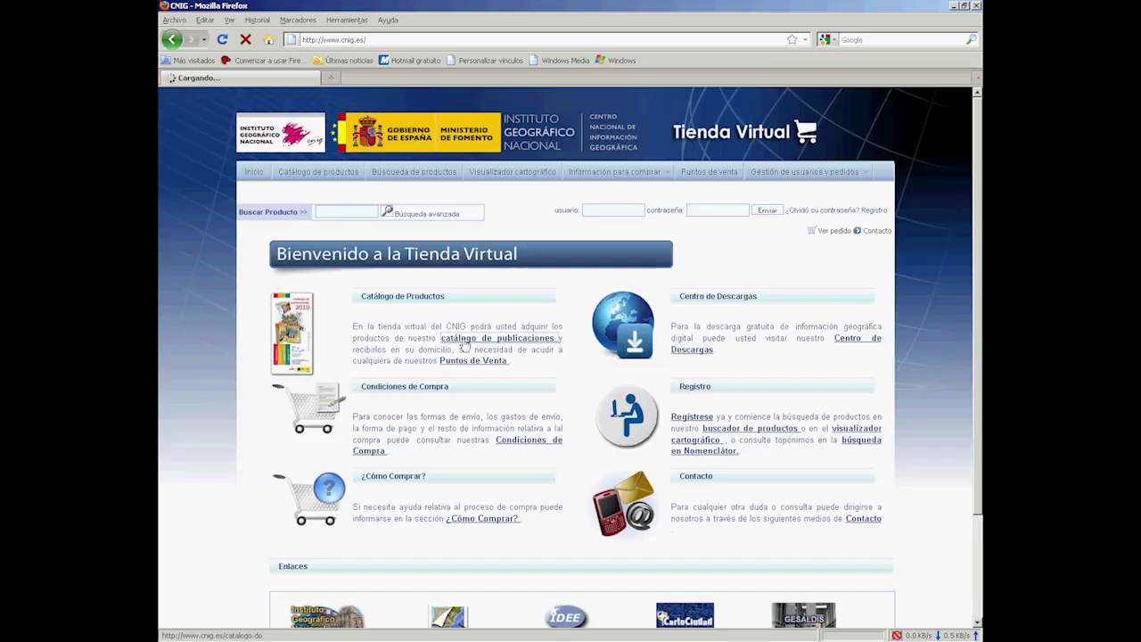
# Scroll CNIG's Catálogo de productos and open the Fotografía Aérea Fototeca page.
pyautogui.scroll(-1, 503, 393)
pyautogui.scroll(-2, 504, 393)
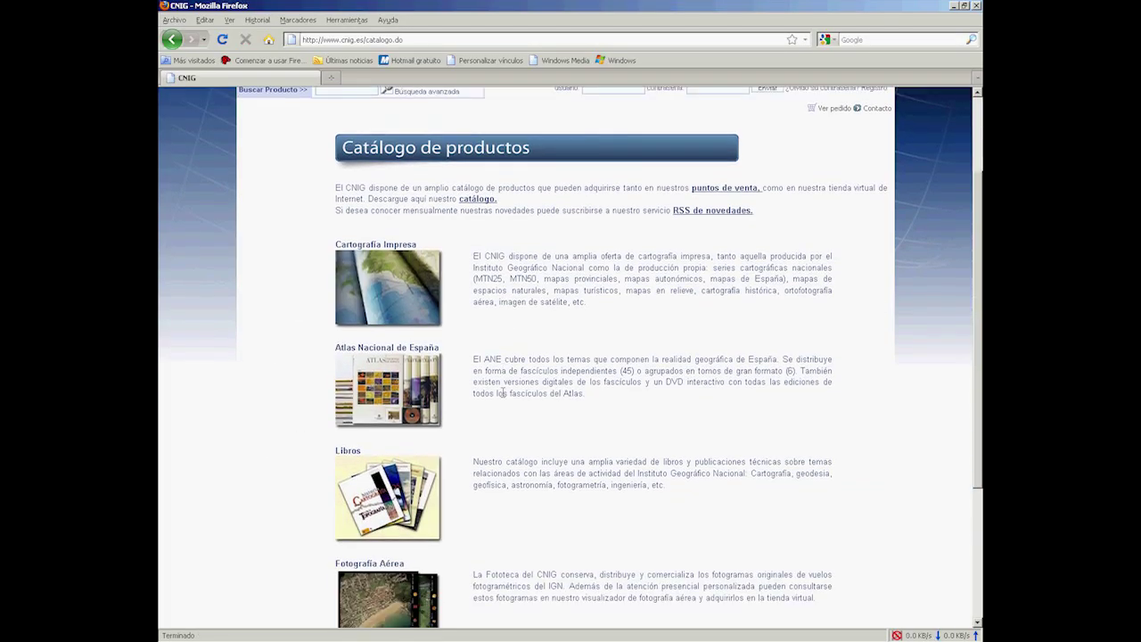
pyautogui.scroll(-2, 503, 392)
pyautogui.scroll(-3, 504, 392)
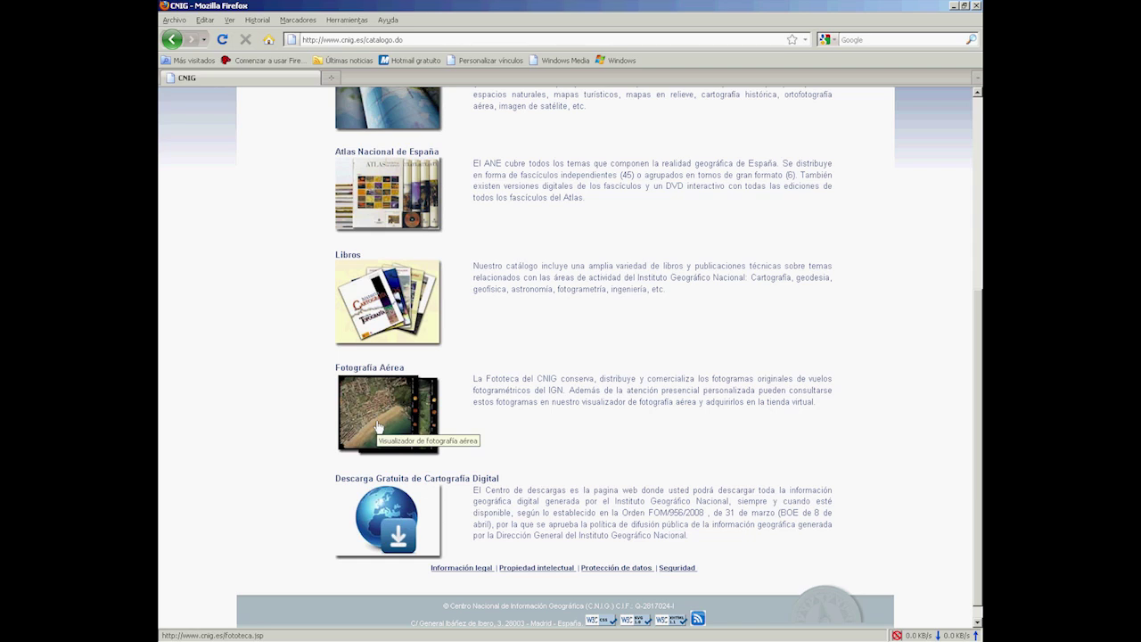
pyautogui.click(378, 427)
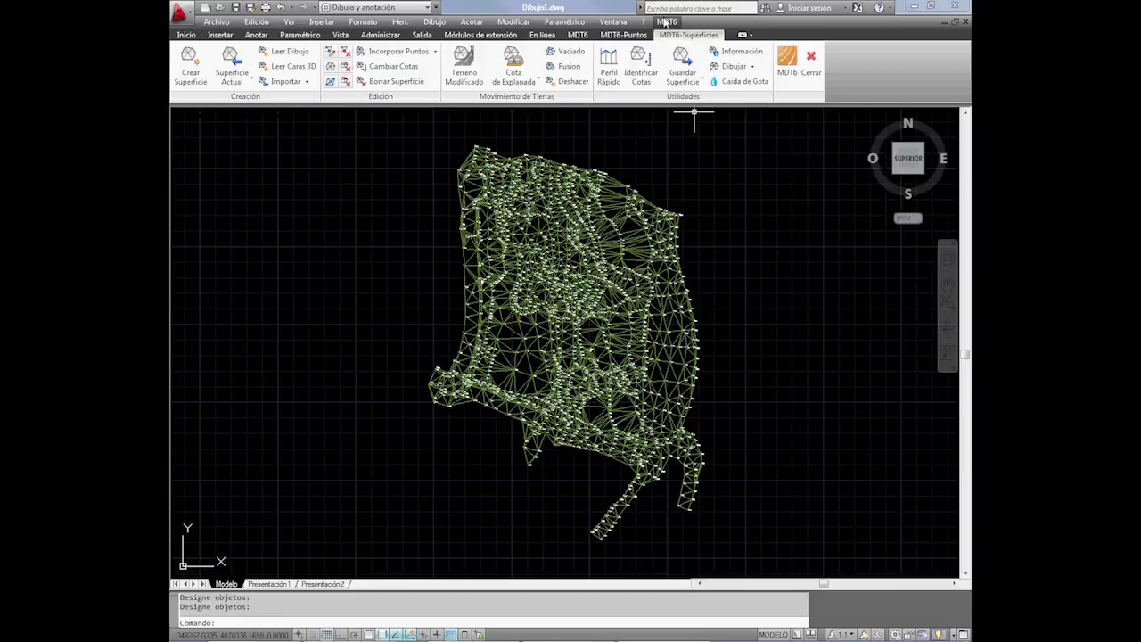
# Generate contour lines with MDT6 Curvar and turn the road polyline into an alignment.
pyautogui.click(666, 21)
pyautogui.moveTo(713, 129)
pyautogui.click(800, 133)
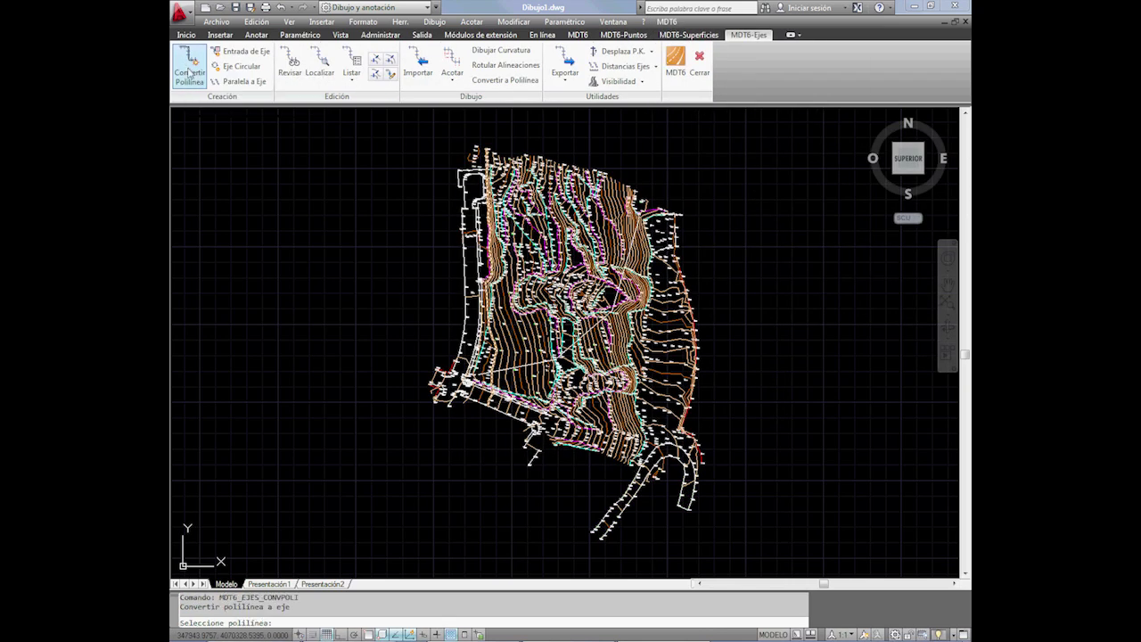
pyautogui.click(523, 369)
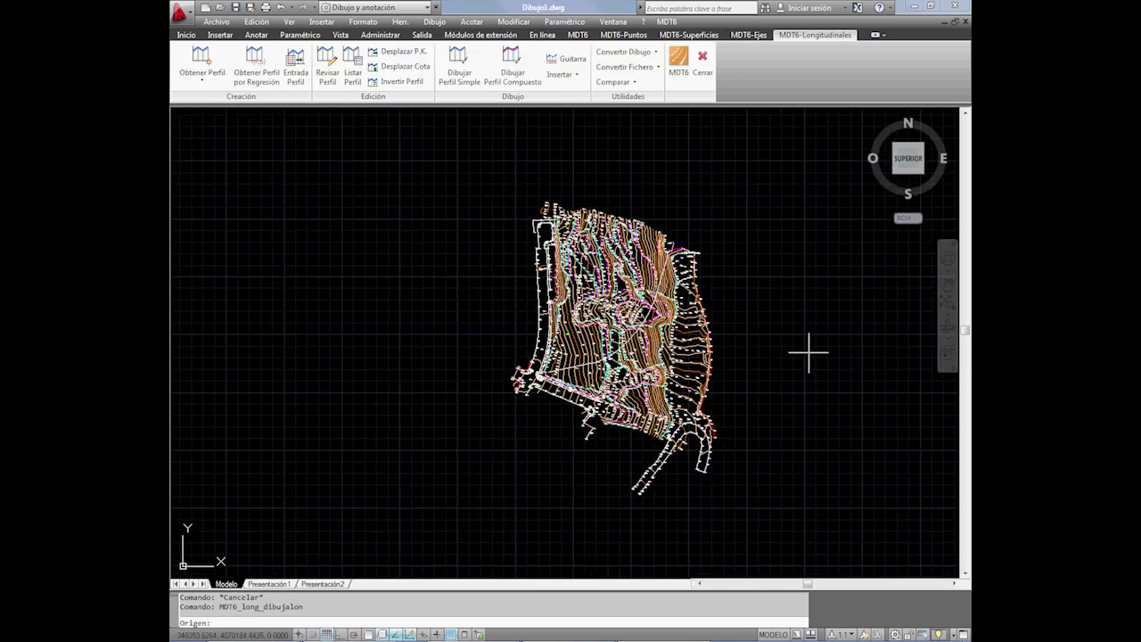
# Draw the alignment's longitudinal profile at a picked origin in the drawing.
pyautogui.click(809, 352)
pyautogui.scroll(-3, 809, 357)
pyautogui.scroll(3, 802, 374)
pyautogui.scroll(3, 794, 398)
pyautogui.scroll(3, 793, 399)
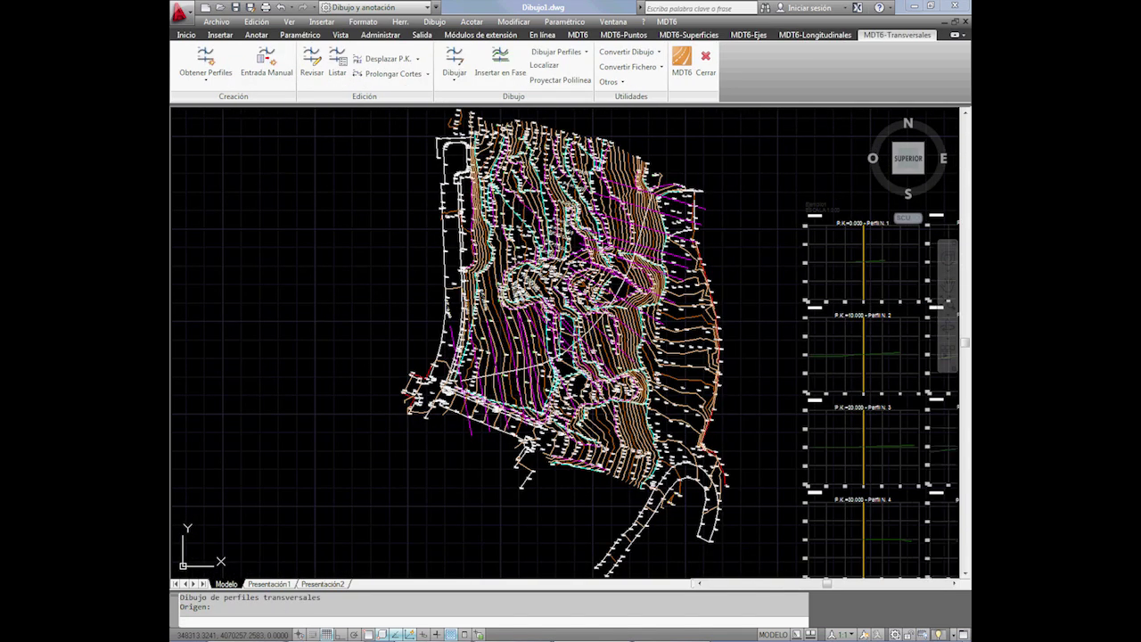
# Zoom to the drawing extents with Z, E.
pyautogui.write('z')
pyautogui.press('Return')
pyautogui.write('e')
pyautogui.press('Return')
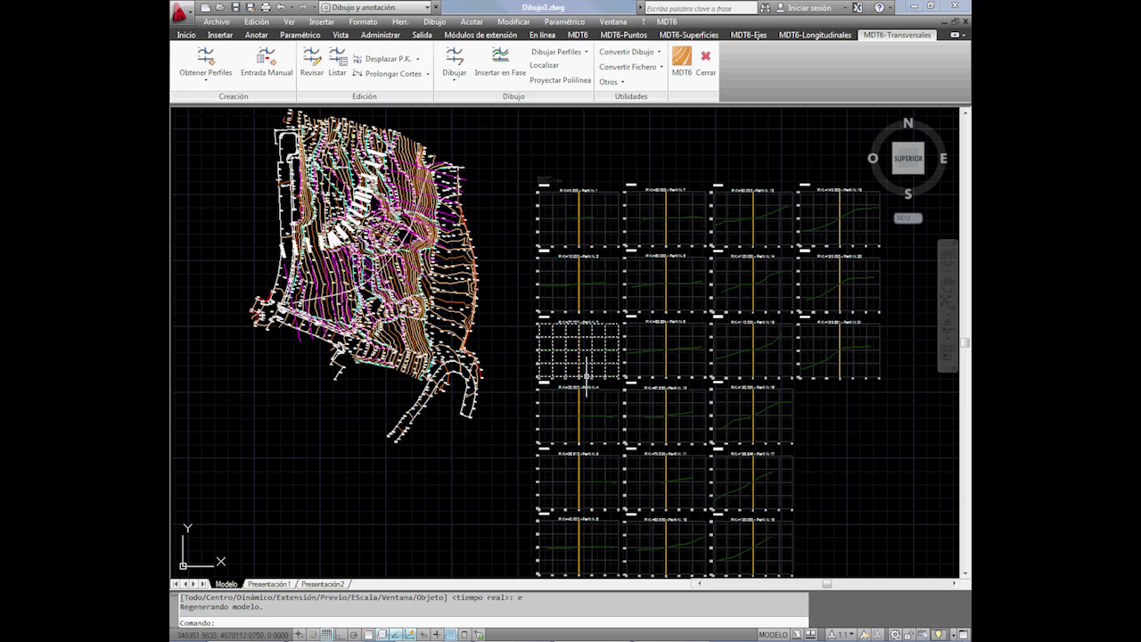
pyautogui.scroll(5, 586, 376)
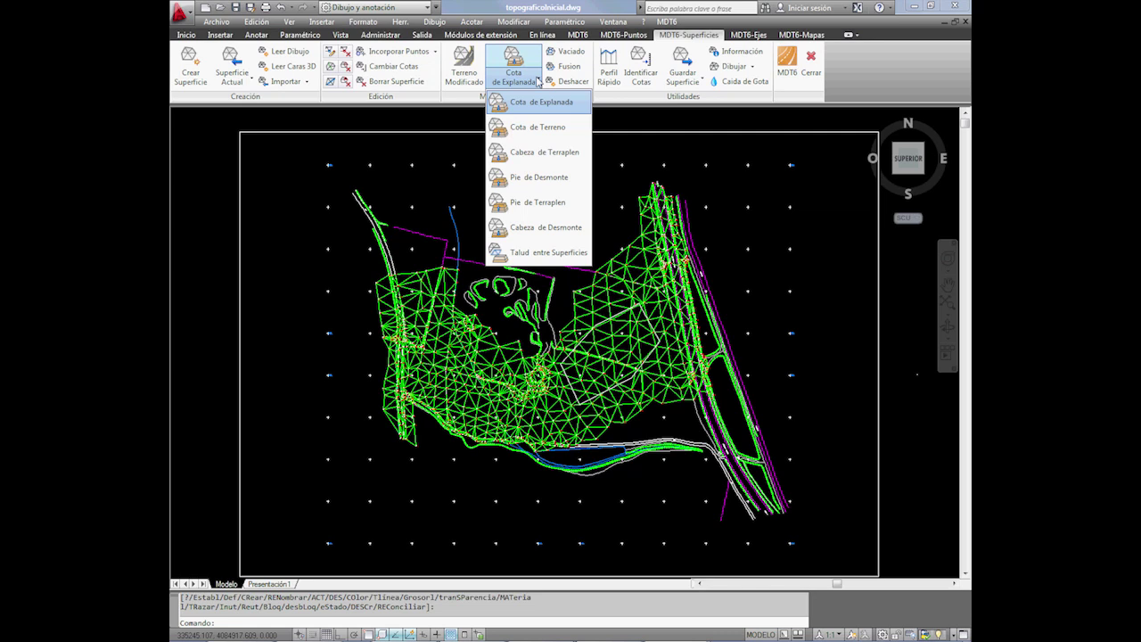
# Run Cota de Explanada and review its optimum-volume, slope and platform-width settings.
pyautogui.click(534, 101)
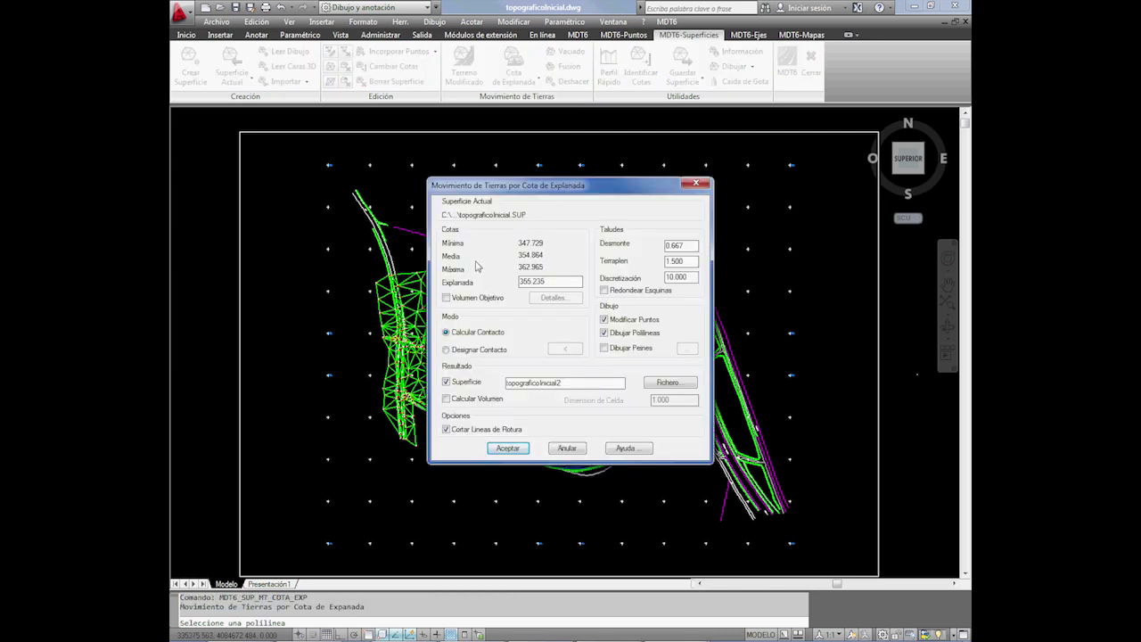
pyautogui.click(546, 302)
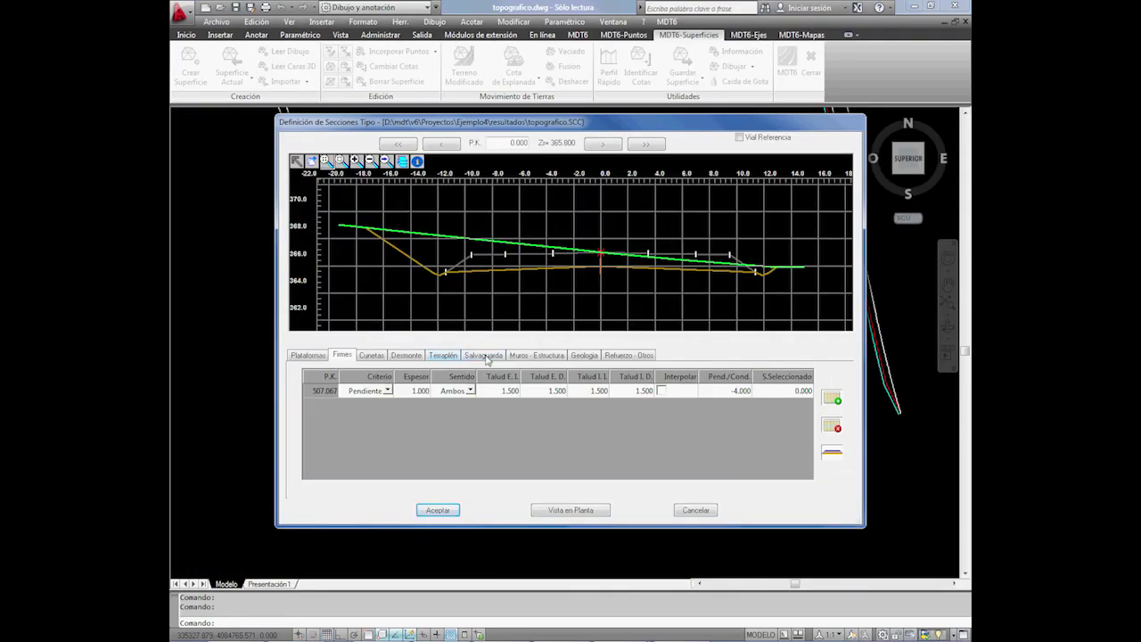
pyautogui.click(445, 356)
pyautogui.click(310, 356)
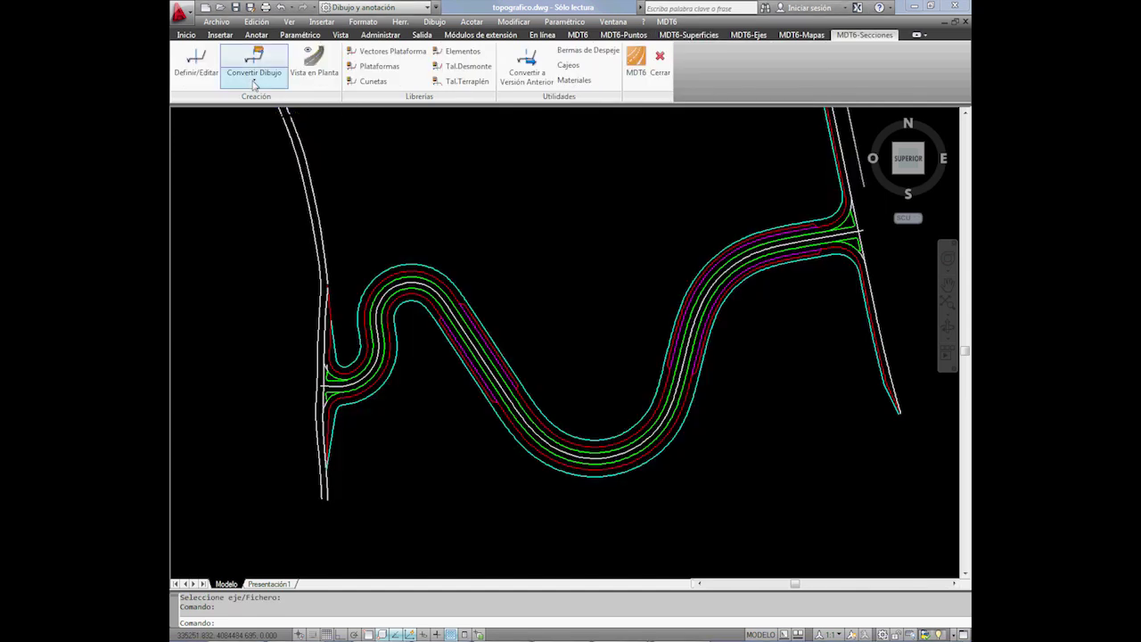
# Convert the road drawing into a sections file and save it.
pyautogui.click(254, 83)
pyautogui.click(259, 139)
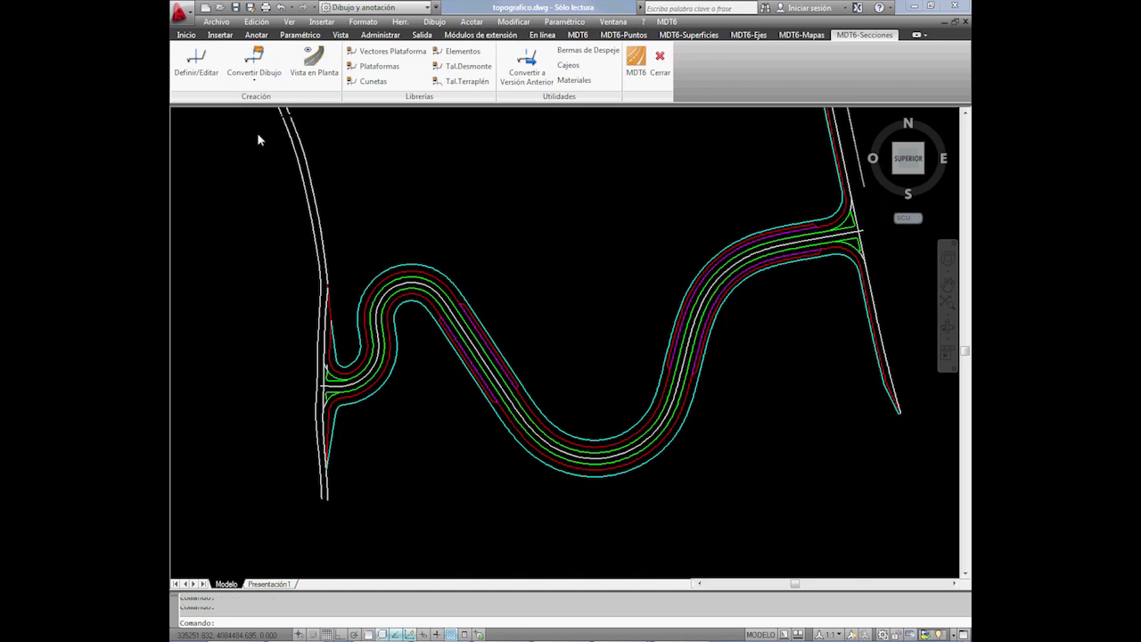
pyautogui.click(591, 301)
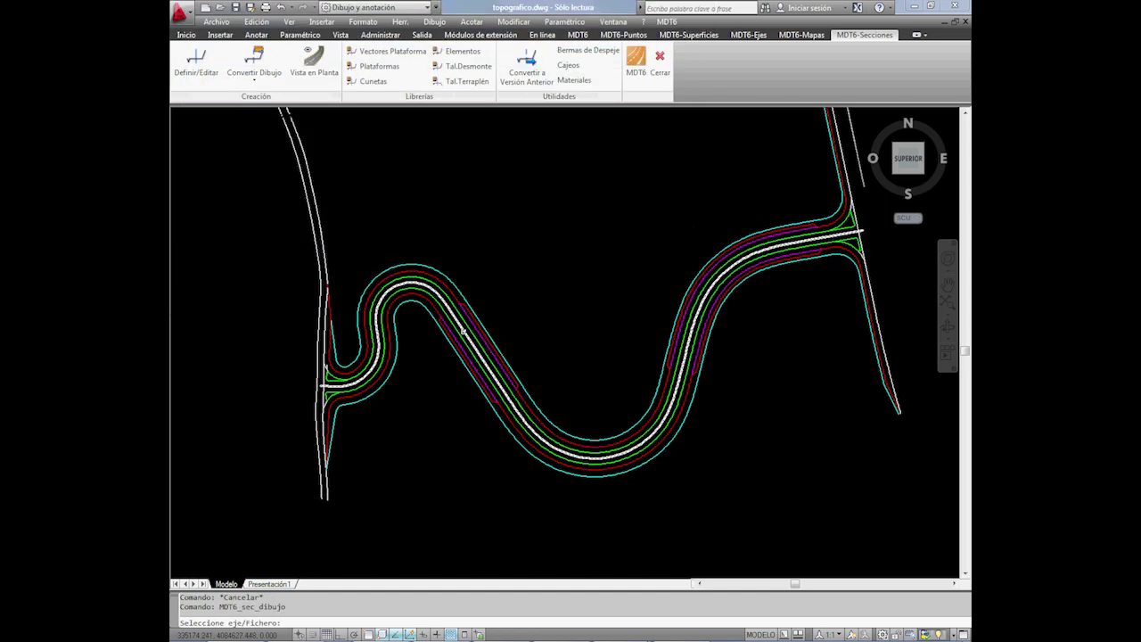
# Draw all the cross-section profiles and generate the road's modified terrain surface.
pyautogui.click(512, 447)
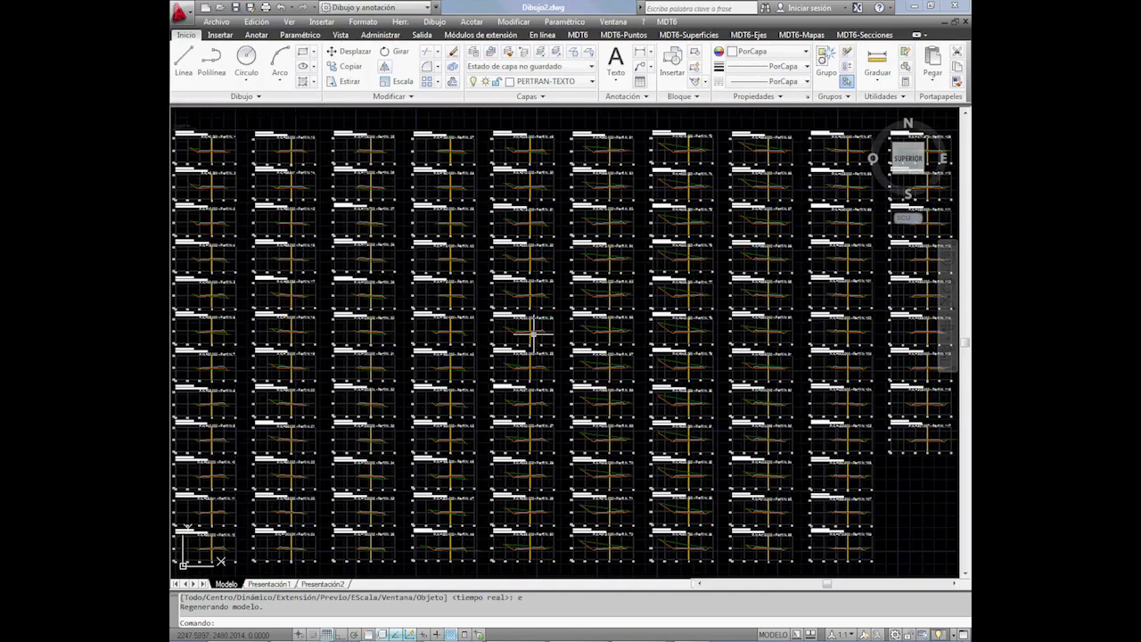
pyautogui.scroll(5, 520, 325)
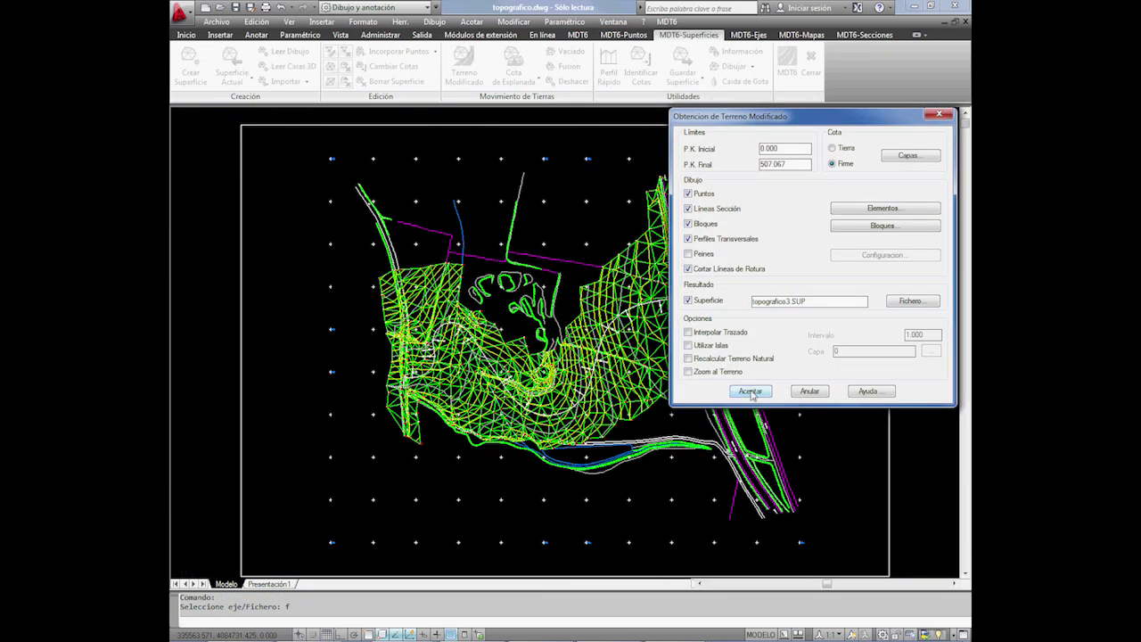
pyautogui.click(752, 392)
# Run Cubicación Rápida to produce the quick cut-and-fill volume table.
pyautogui.scroll(2, 751, 305)
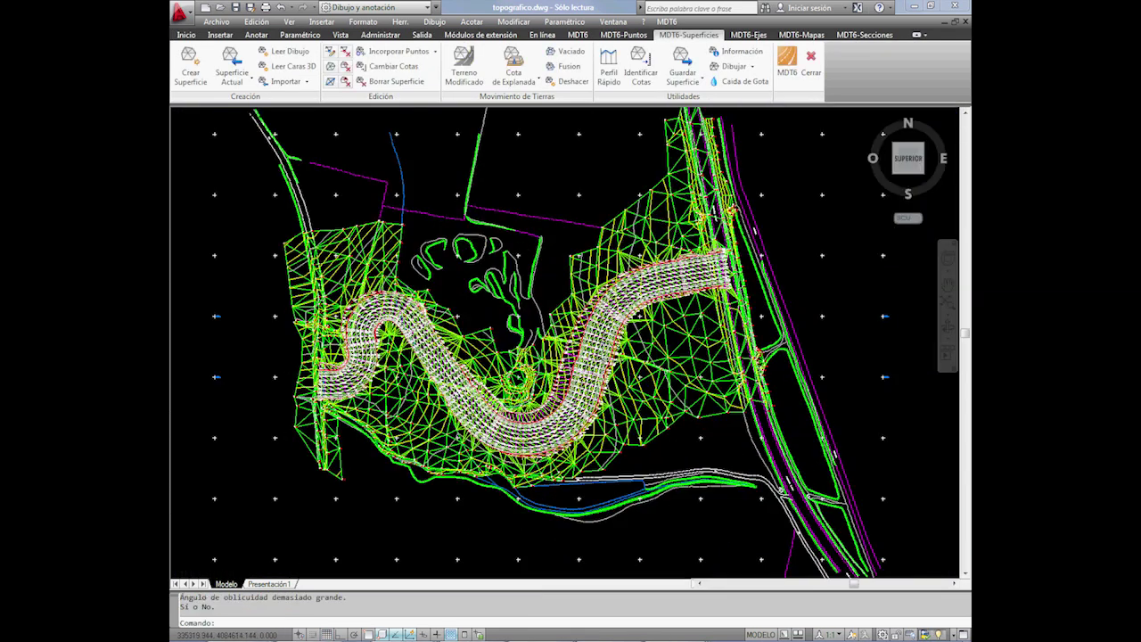
pyautogui.scroll(3, 751, 305)
pyautogui.scroll(3, 751, 306)
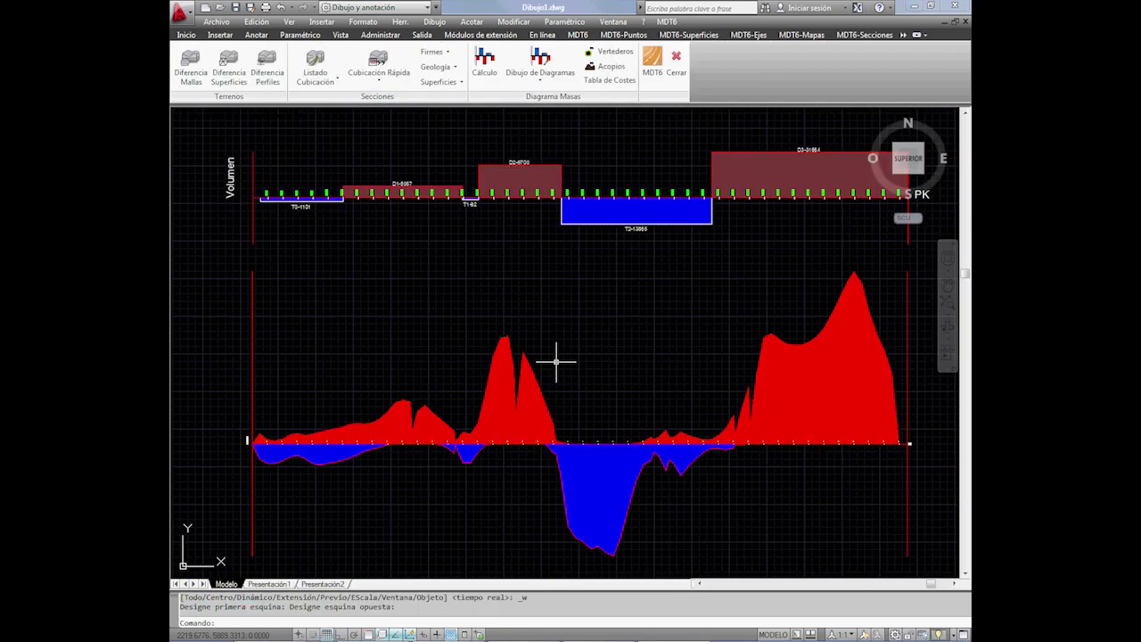
pyautogui.click(506, 377)
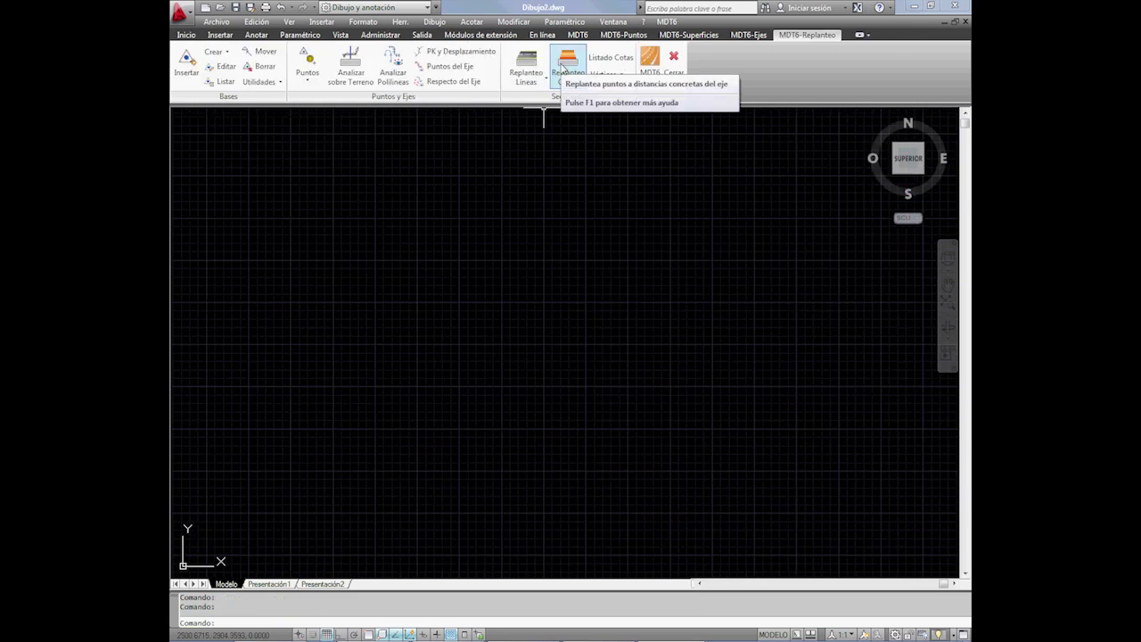
# Generate the Listado de Capas setting-out table, reading the alignment from file.
pyautogui.click(563, 67)
pyautogui.write('f')
pyautogui.press('Return')
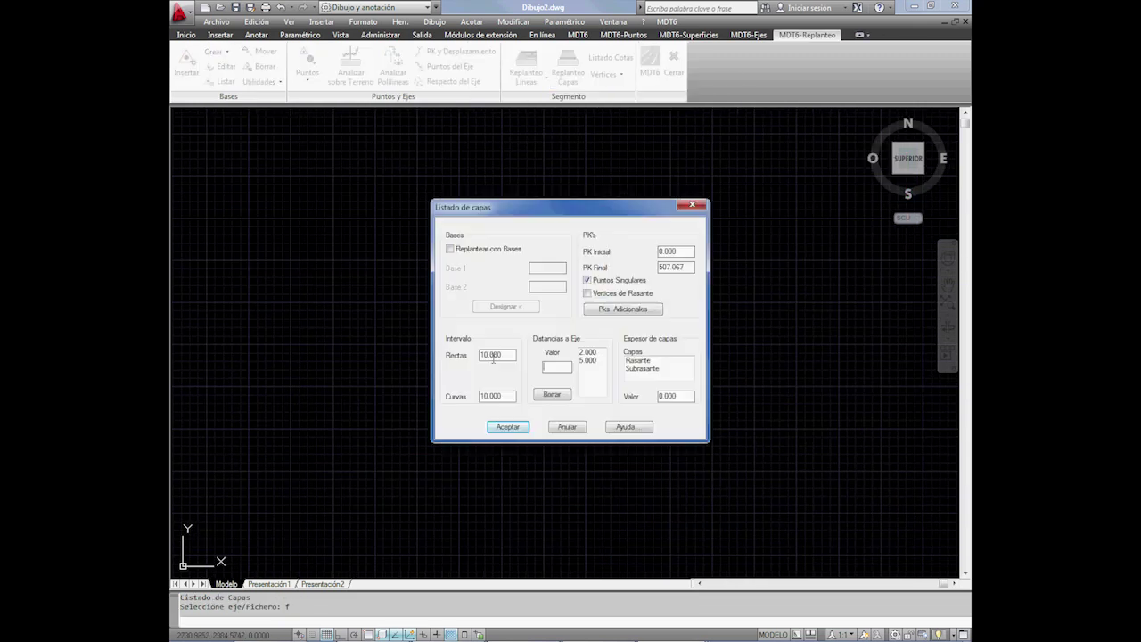
pyautogui.click(508, 427)
pyautogui.scroll(-5, 855, 233)
pyautogui.scroll(-5, 855, 267)
# Compute a survey station by Intersección Inversa in Cálculo de Estaciones.
pyautogui.click(427, 512)
pyautogui.click(533, 81)
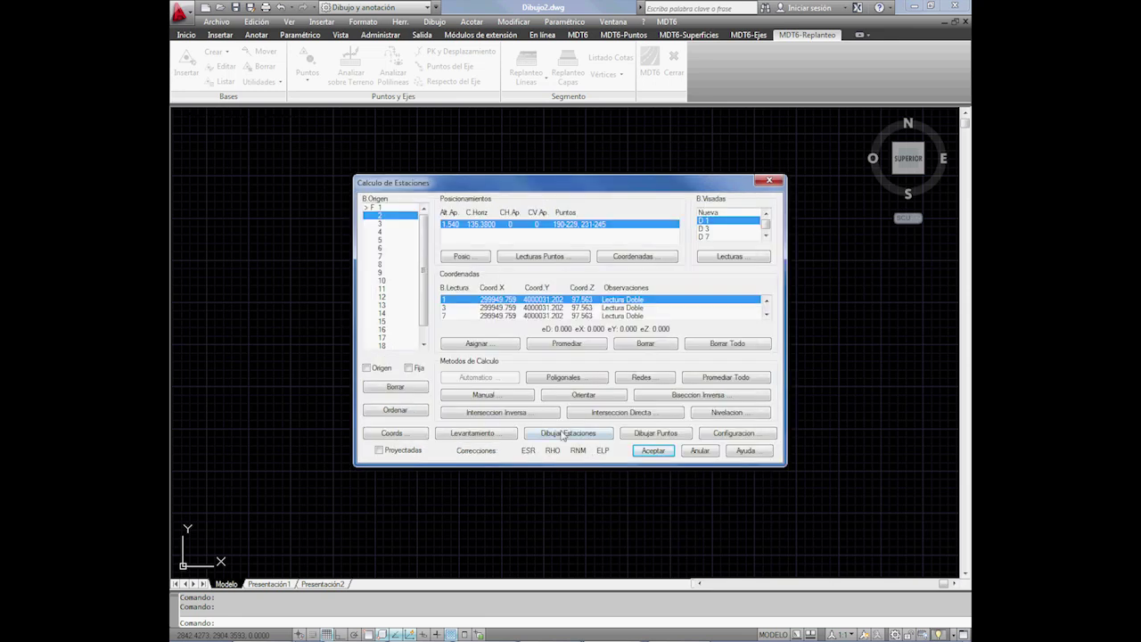
pyautogui.click(538, 415)
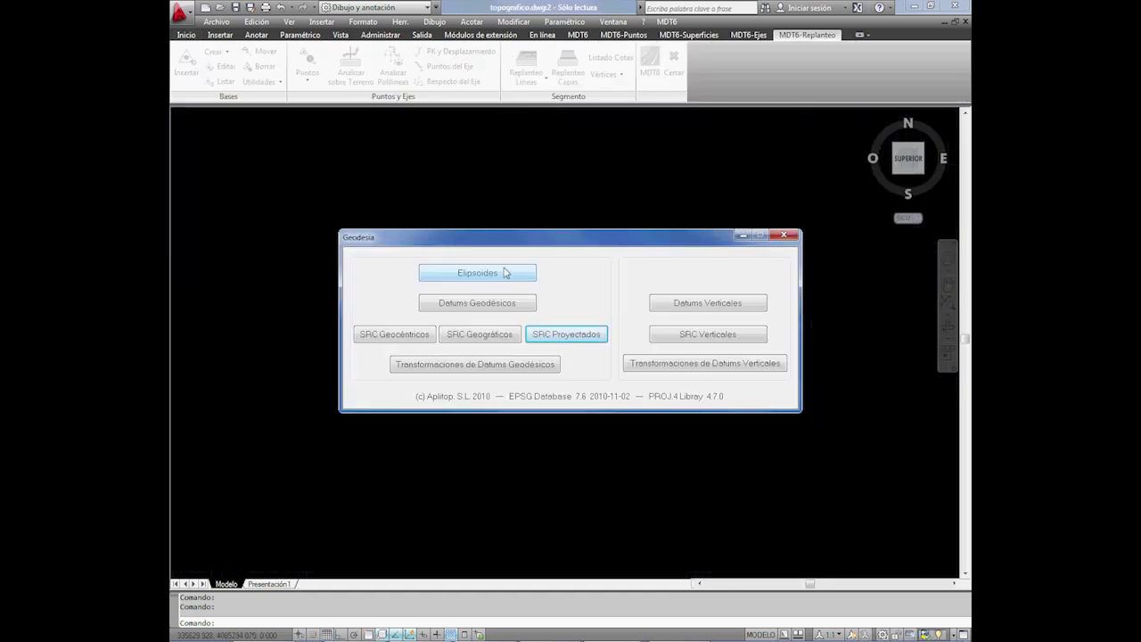
# Browse the EPSG ellipsoid list and the geodetic datum transformations.
pyautogui.click(505, 273)
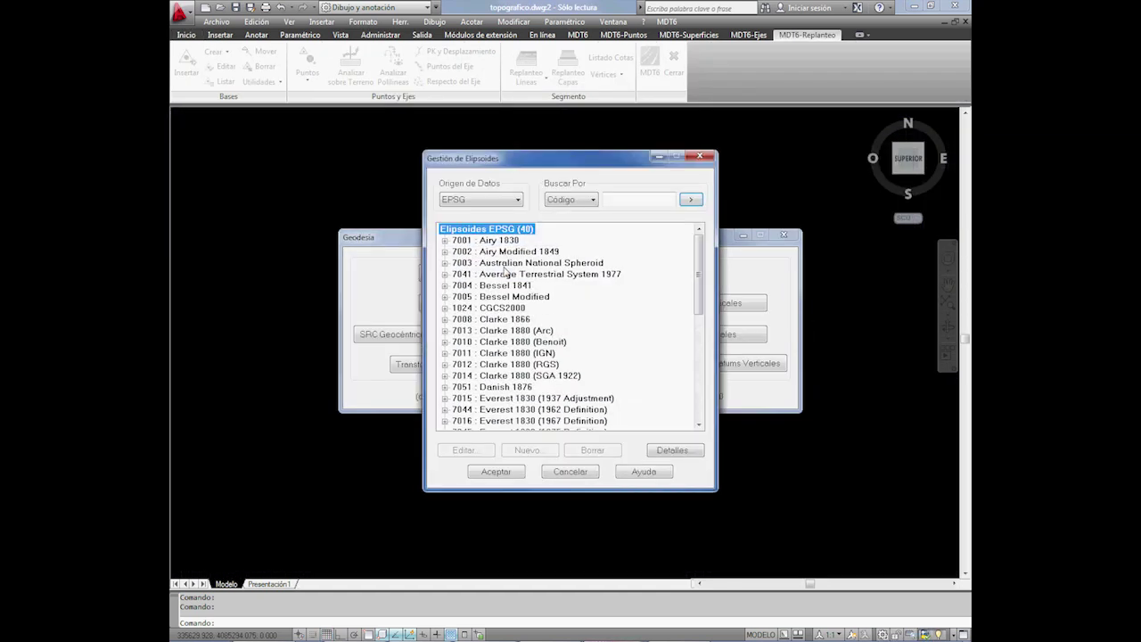
pyautogui.click(496, 472)
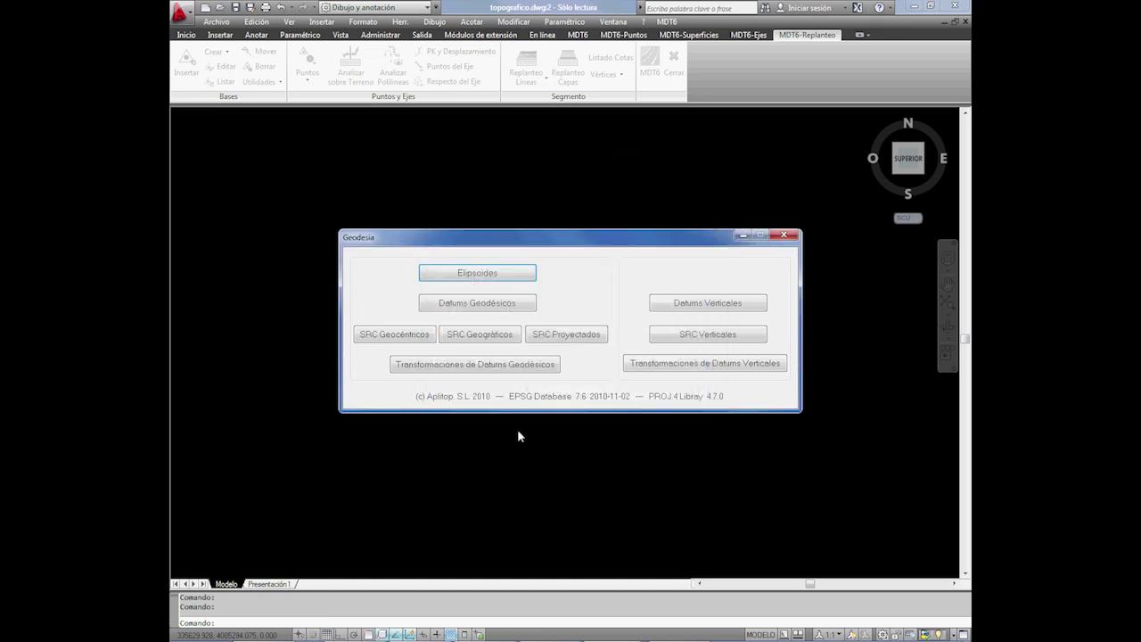
pyautogui.click(554, 367)
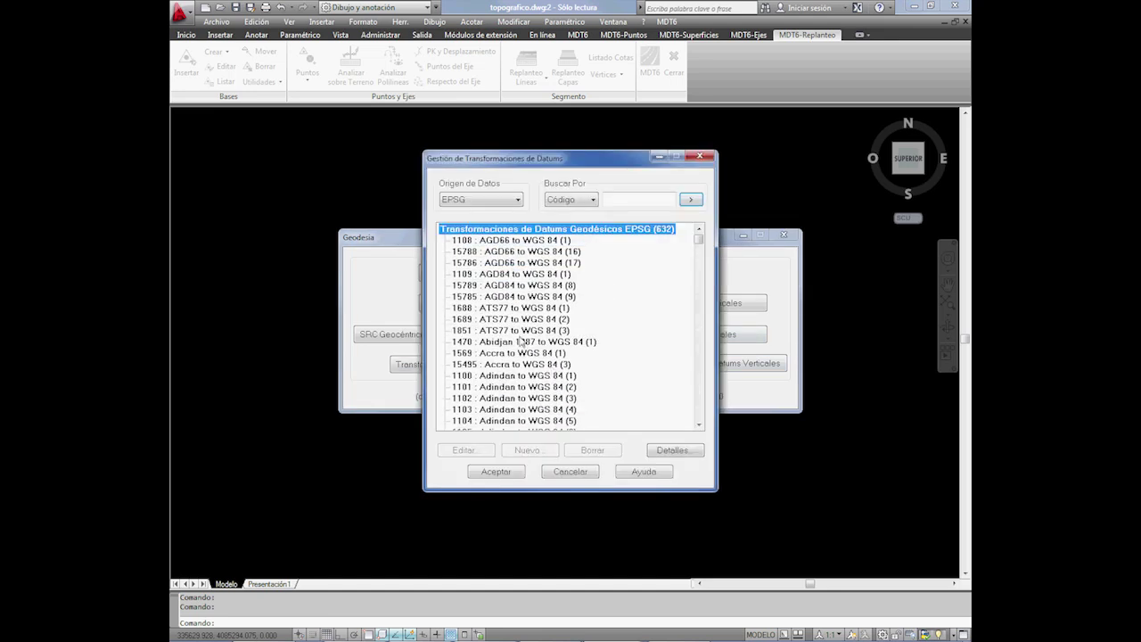
# Select 3DHelmert.ntr as the Transformar Dibujo parameter file.
pyautogui.click(518, 474)
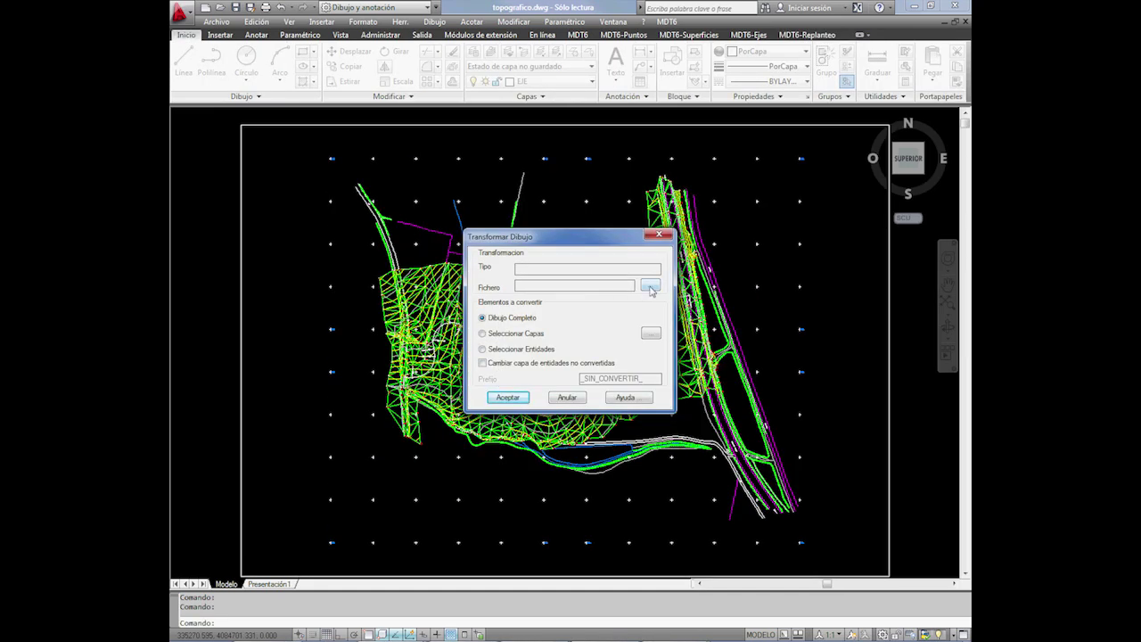
pyautogui.click(650, 285)
pyautogui.doubleClick(488, 259)
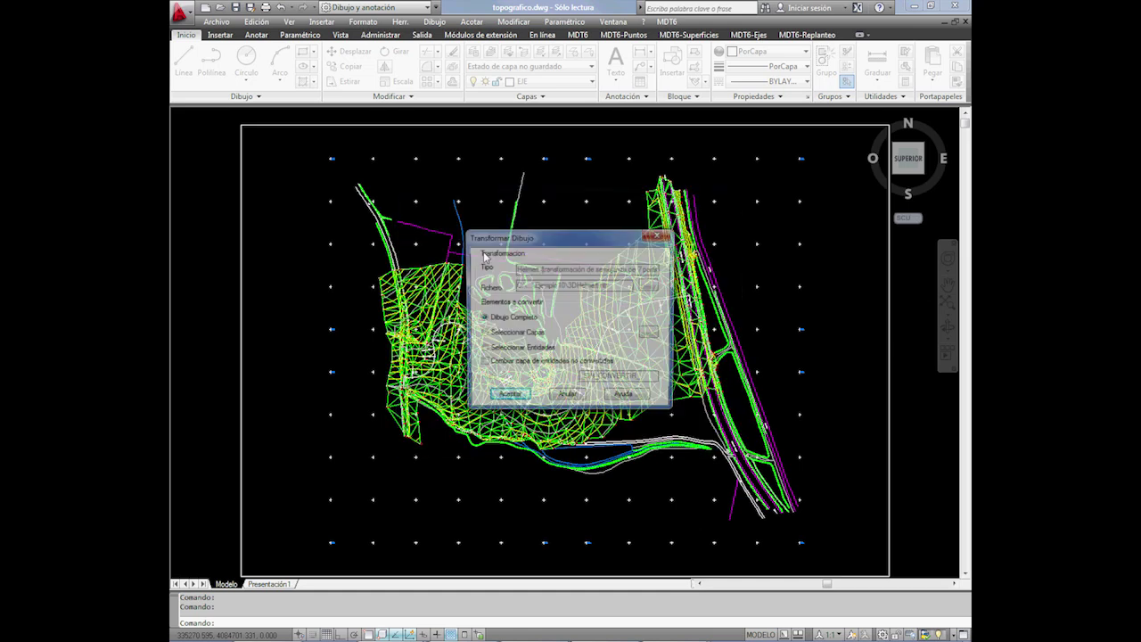